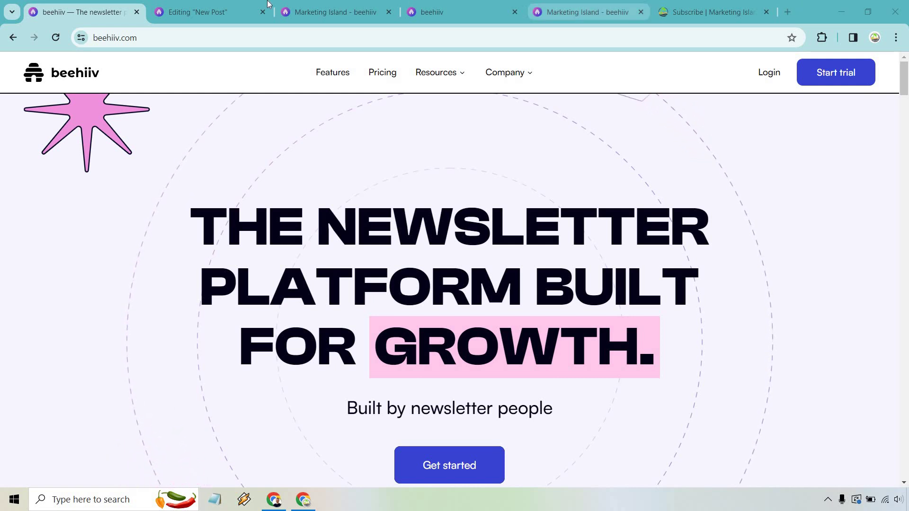
left_click(203, 5)
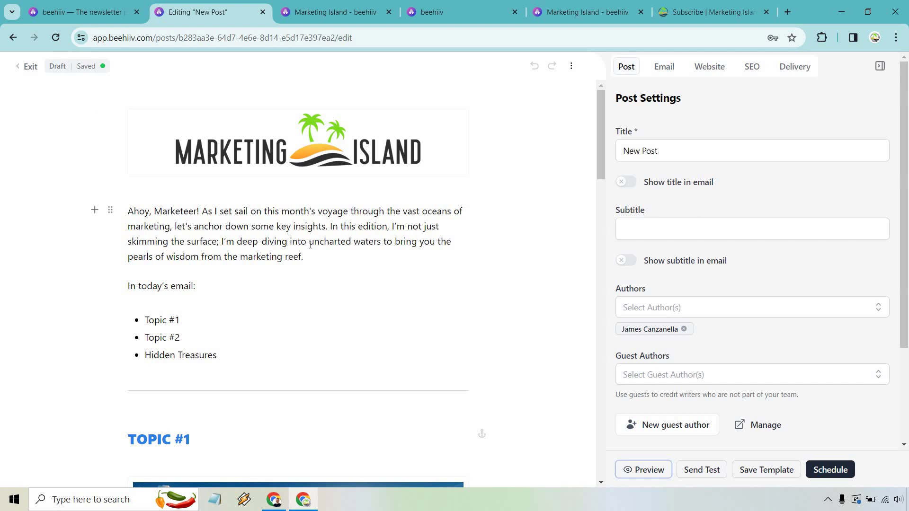
scroll(332, 247, "down", 1)
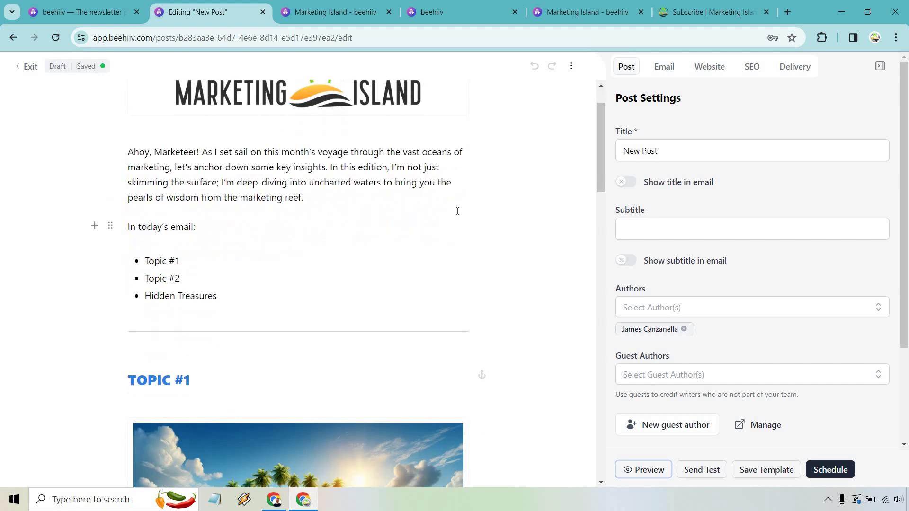
scroll(494, 195, "down", 3)
scroll(284, 189, "down", 1)
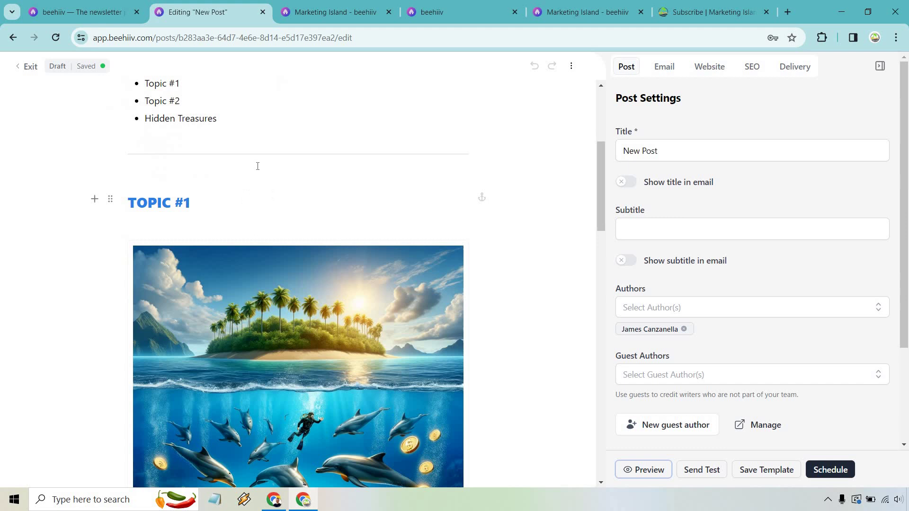
scroll(357, 304, "down", 1)
scroll(357, 303, "down", 2)
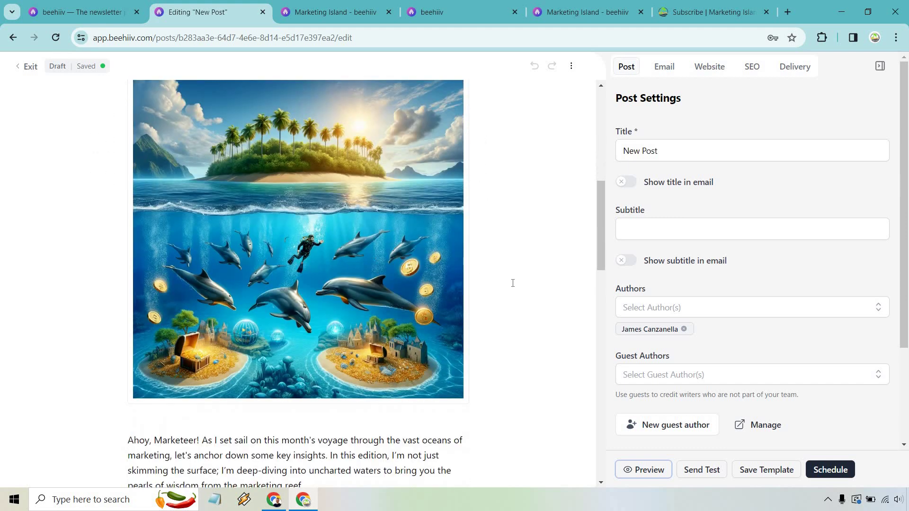
scroll(513, 283, "down", 3)
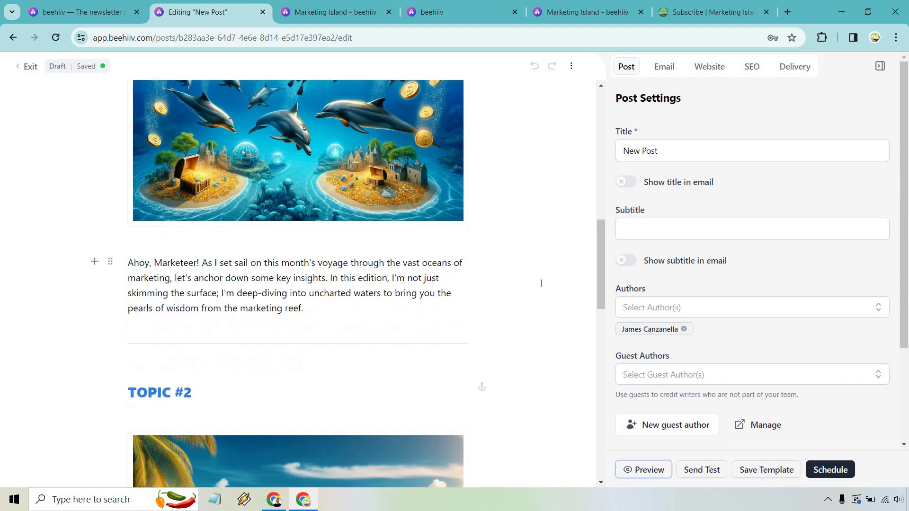
scroll(542, 283, "down", 3)
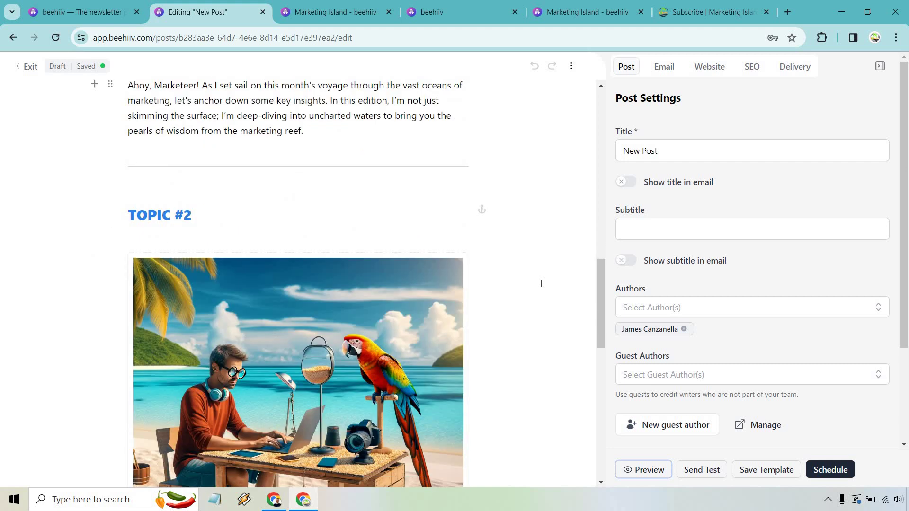
scroll(541, 283, "up", 5)
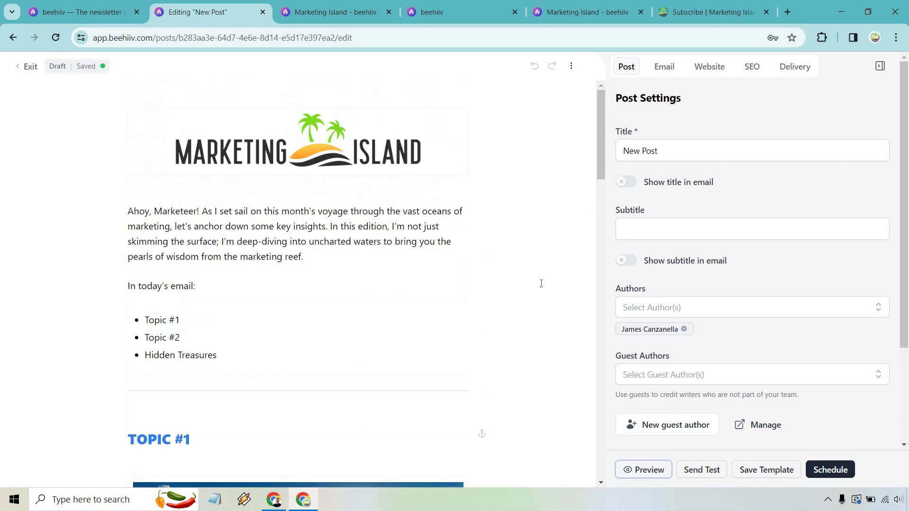
scroll(332, 221, "down", 4)
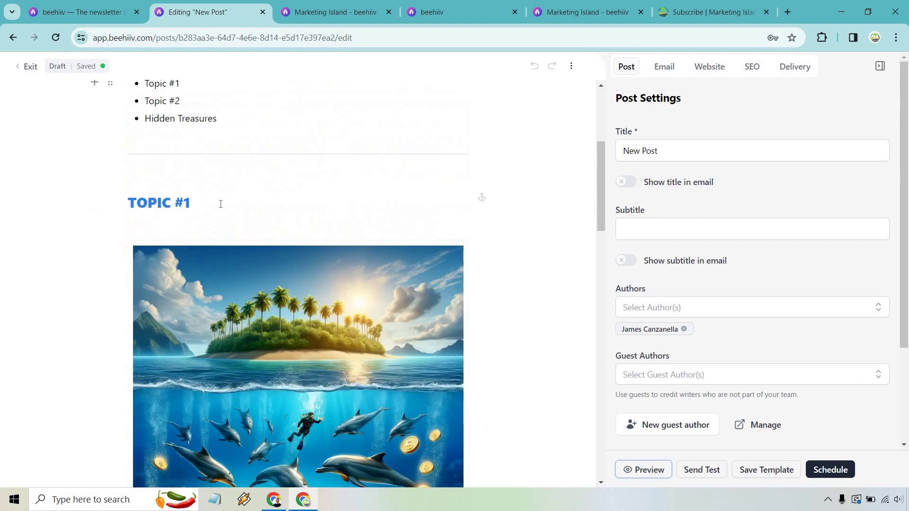
scroll(428, 264, "down", 6)
scroll(427, 264, "down", 3)
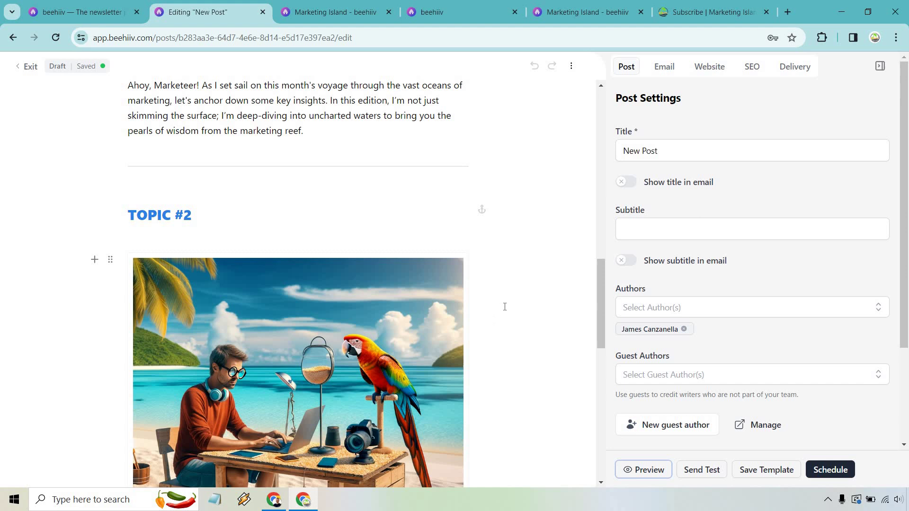
scroll(505, 307, "down", 9)
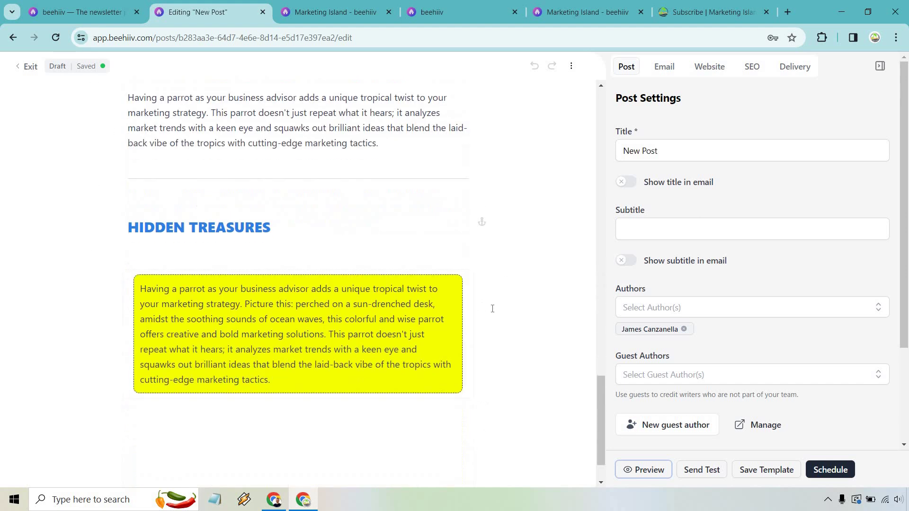
scroll(506, 294, "down", 1)
scroll(512, 303, "up", 14)
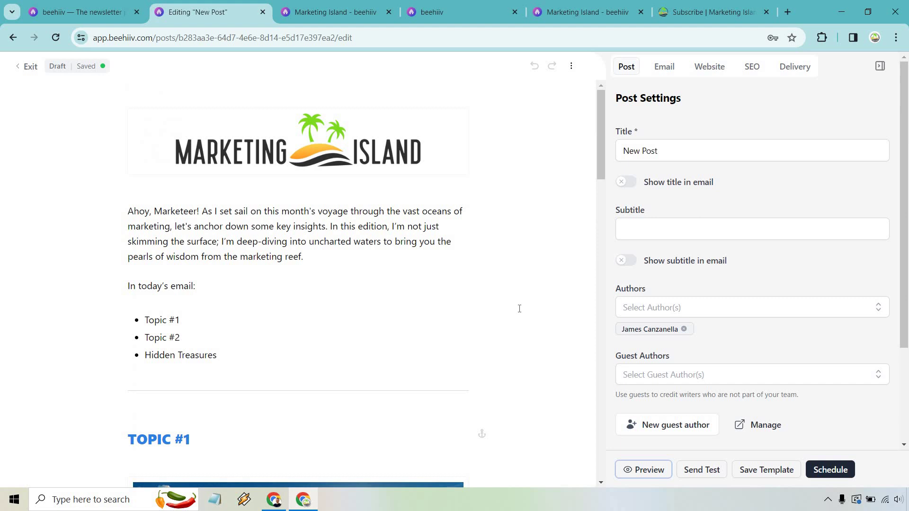
Preview the Marketing Island post as an email and scroll through it.
left_click(643, 470)
scroll(702, 260, "down", 15)
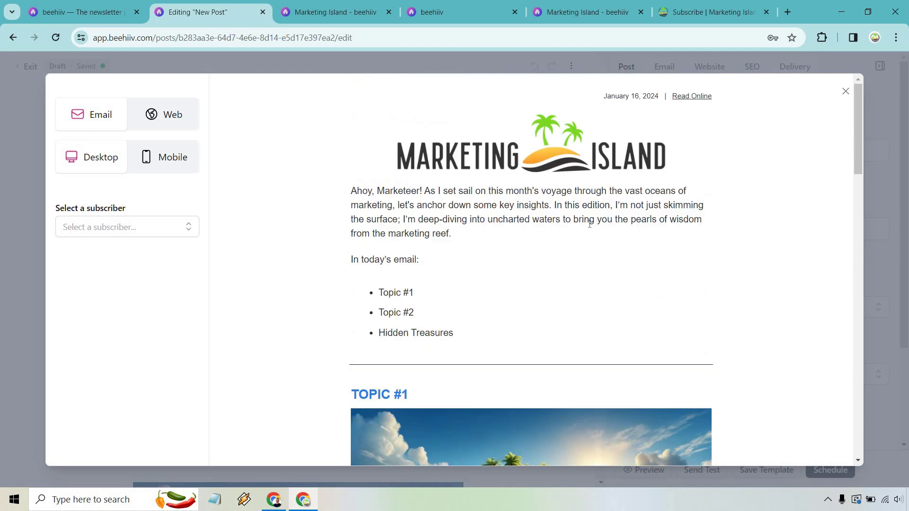
scroll(584, 214, "down", 1)
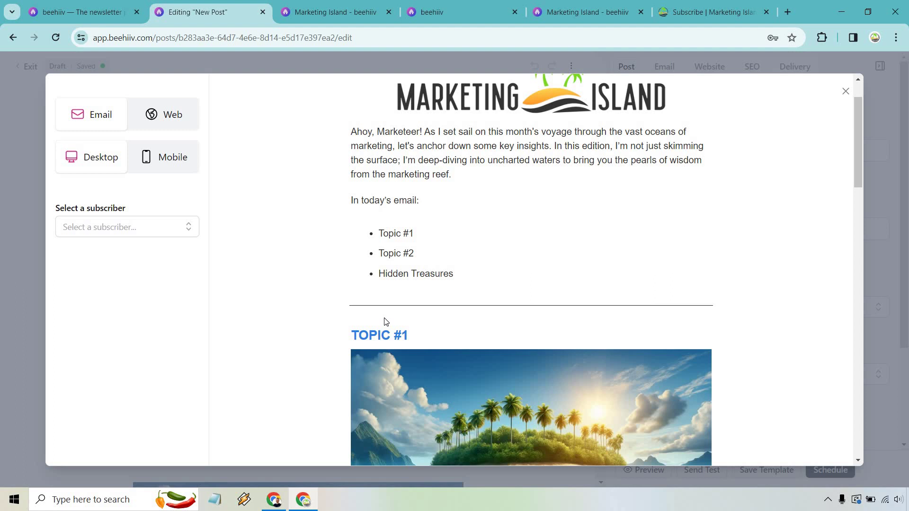
scroll(389, 246, "up", 1)
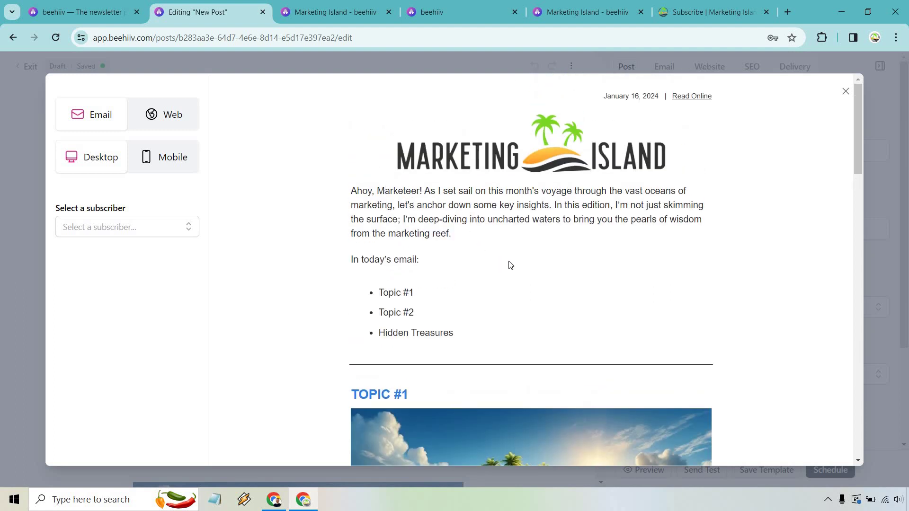
Check the post's web version at desktop and phone width, return to email, then switch to Profile settings.
left_click(167, 112)
scroll(566, 220, "down", 9)
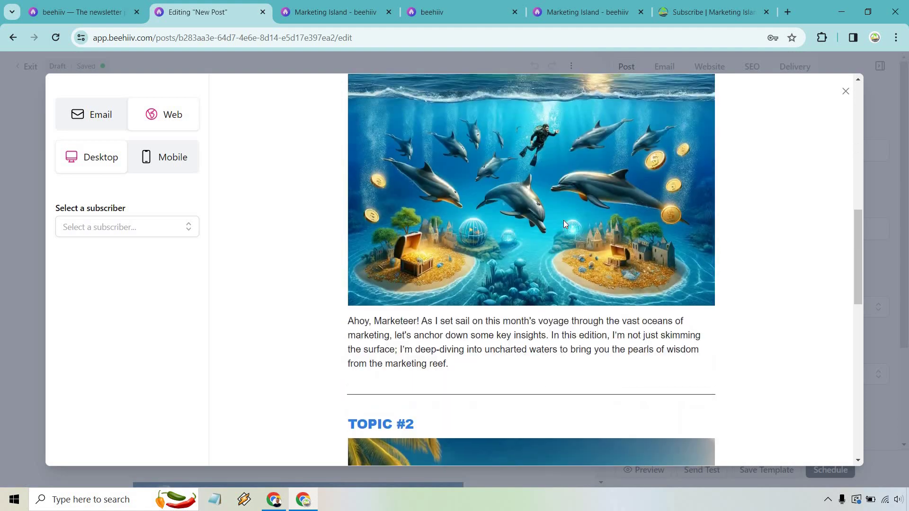
scroll(564, 220, "up", 9)
left_click(167, 156)
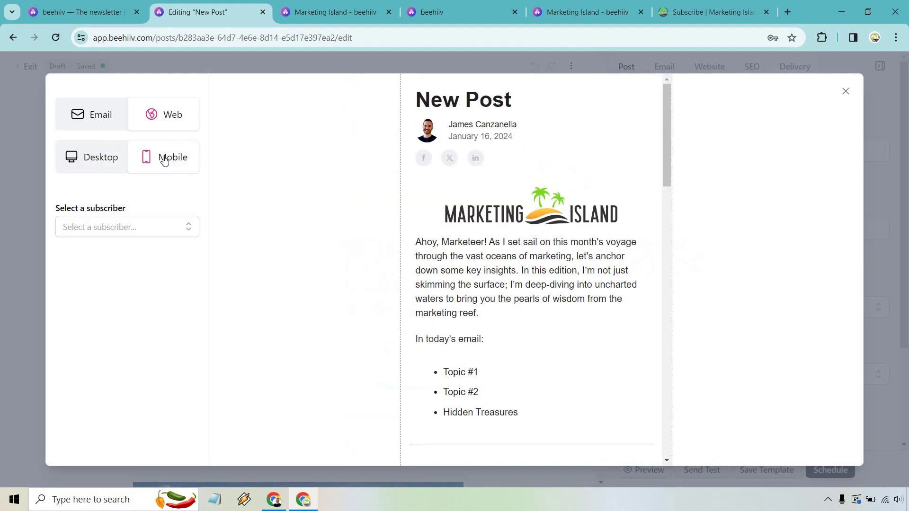
left_click(100, 118)
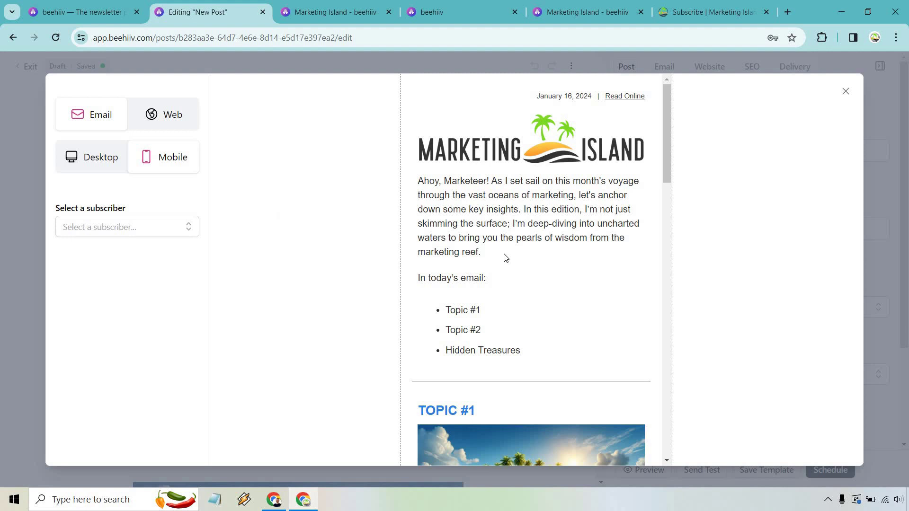
key("ctrl+4")
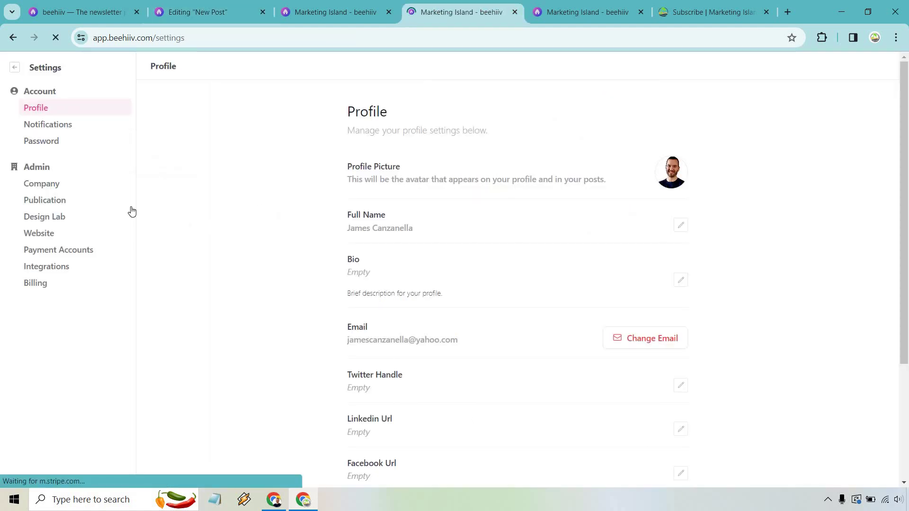
Open Design Lab from Settings and collapse the Background section to see every style section.
left_click(65, 218)
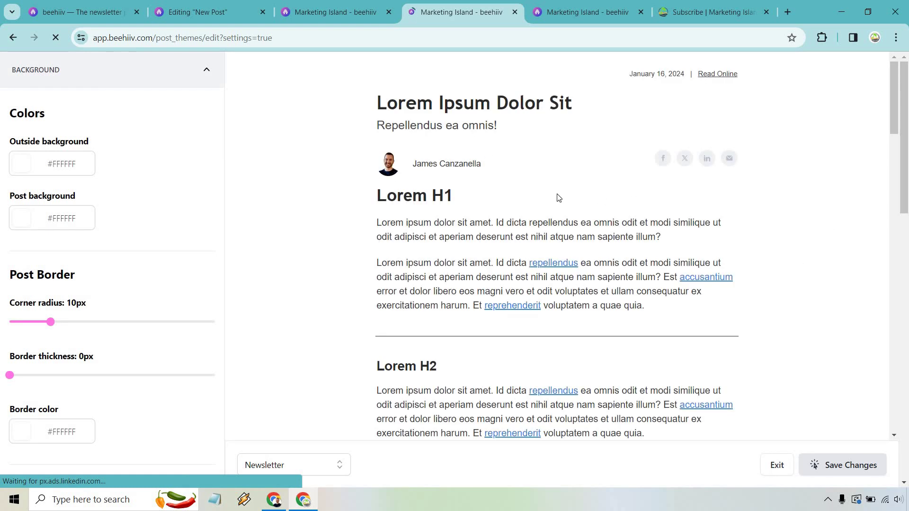
scroll(540, 180, "down", 1)
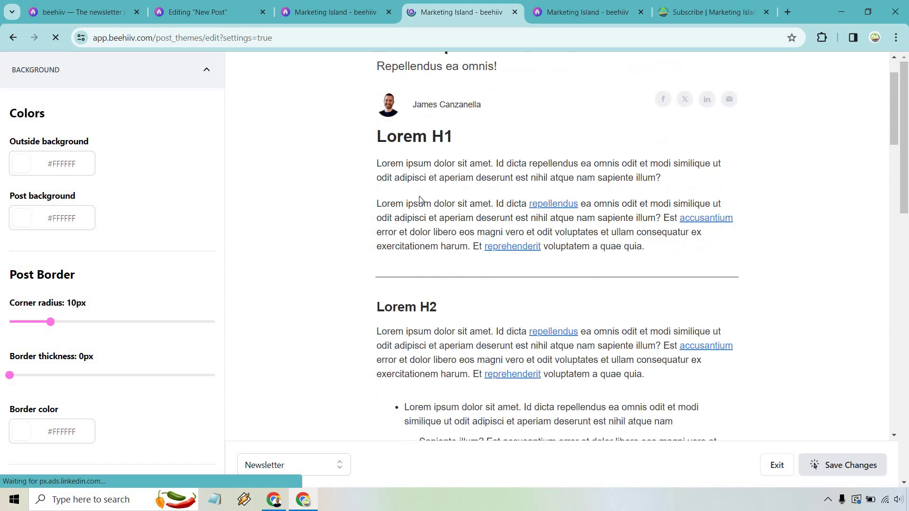
scroll(436, 175, "down", 2)
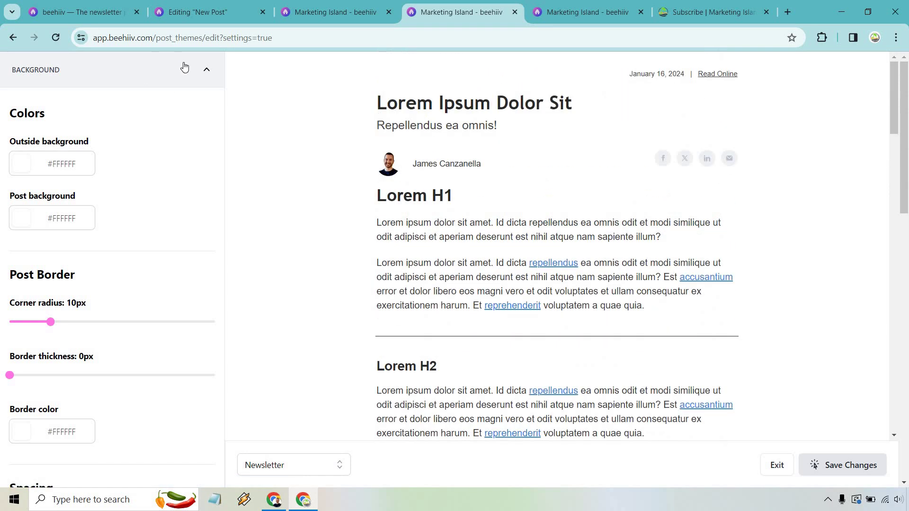
left_click(204, 70)
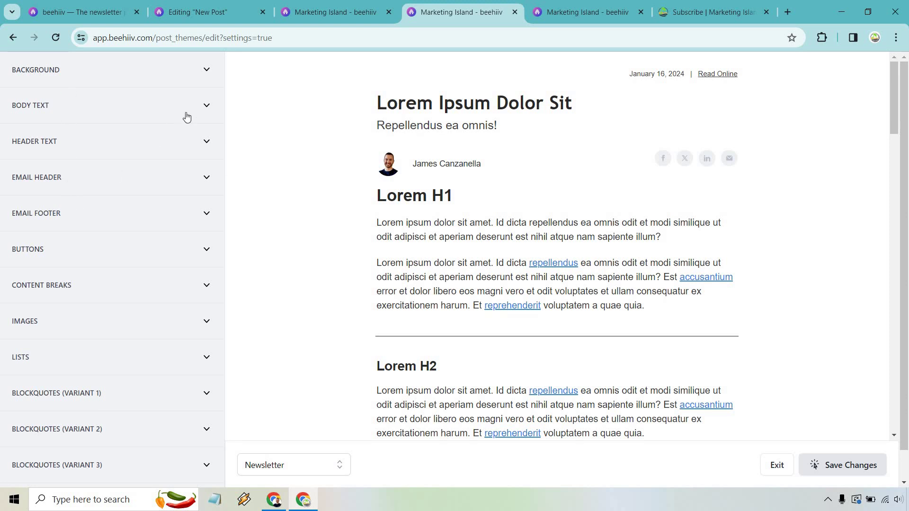
Try 34px body text paragraph spacing, bring it back to 10px, and save the theme.
left_click(204, 107)
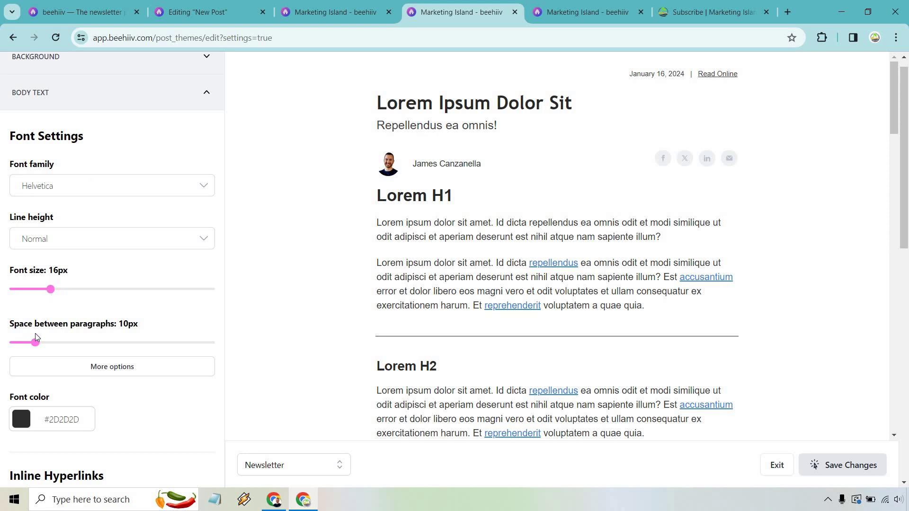
left_click_drag(35, 342, 99, 343)
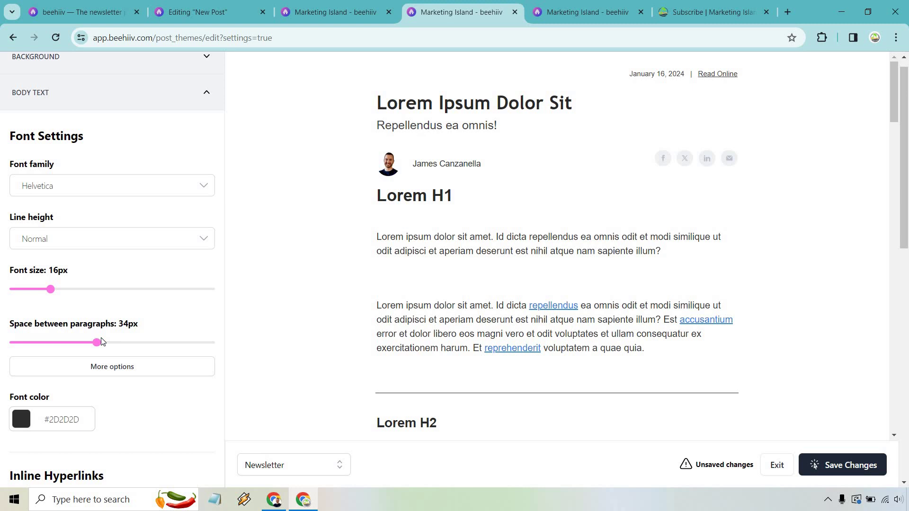
left_click_drag(98, 342, 35, 343)
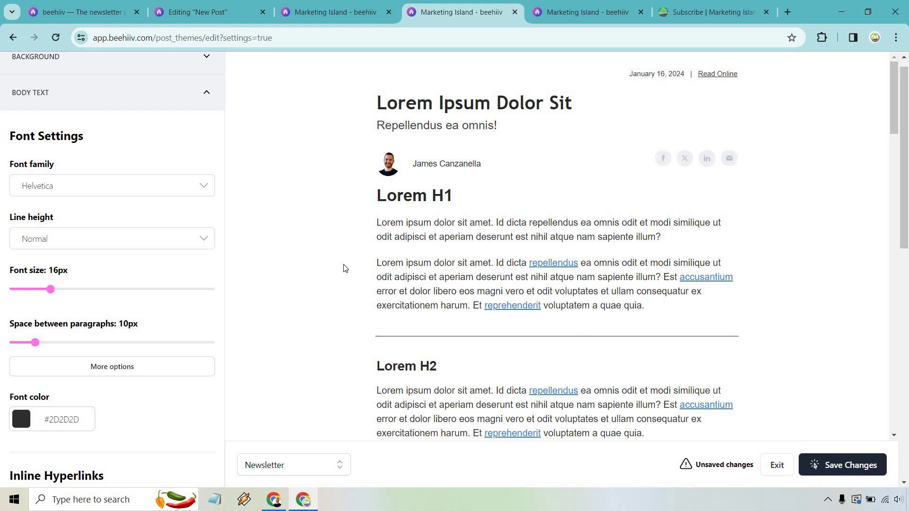
left_click(849, 463)
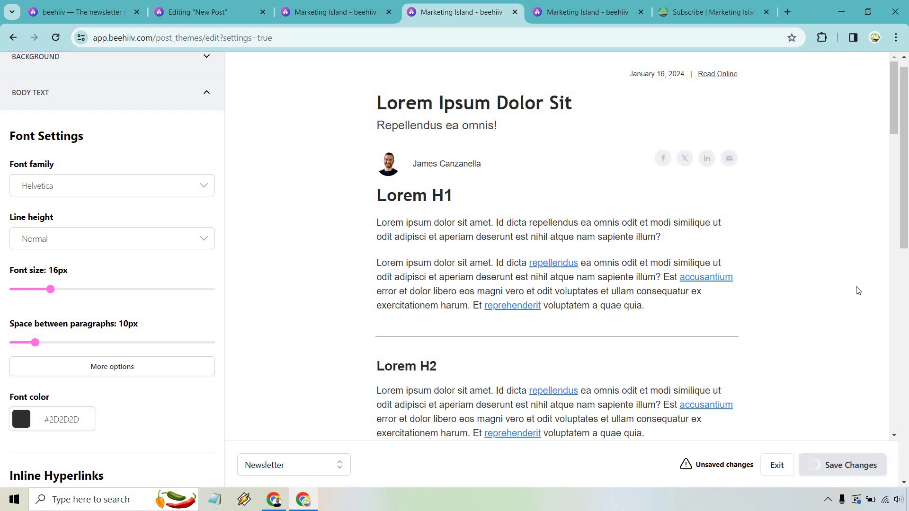
Look over the Website colour palette, then scroll through the Marketing Island Newsletter subscribe page.
left_click(599, 7)
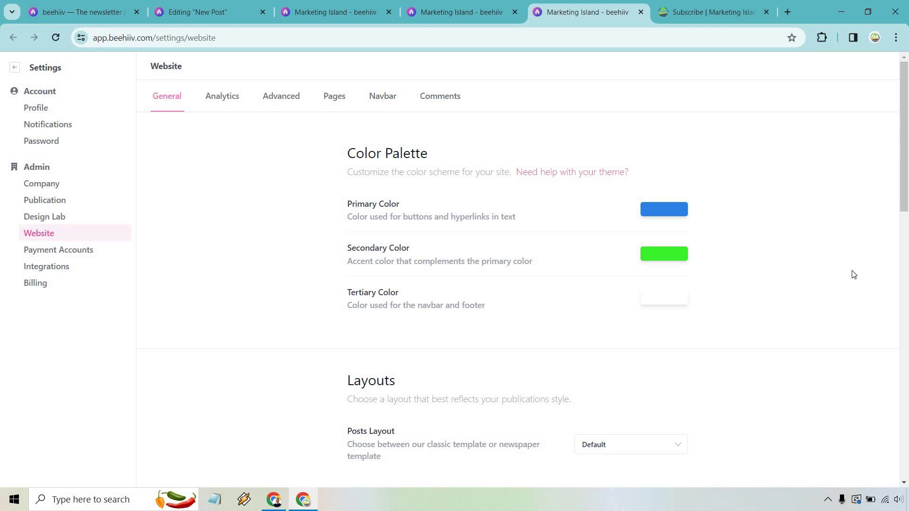
key("ctrl+Tab")
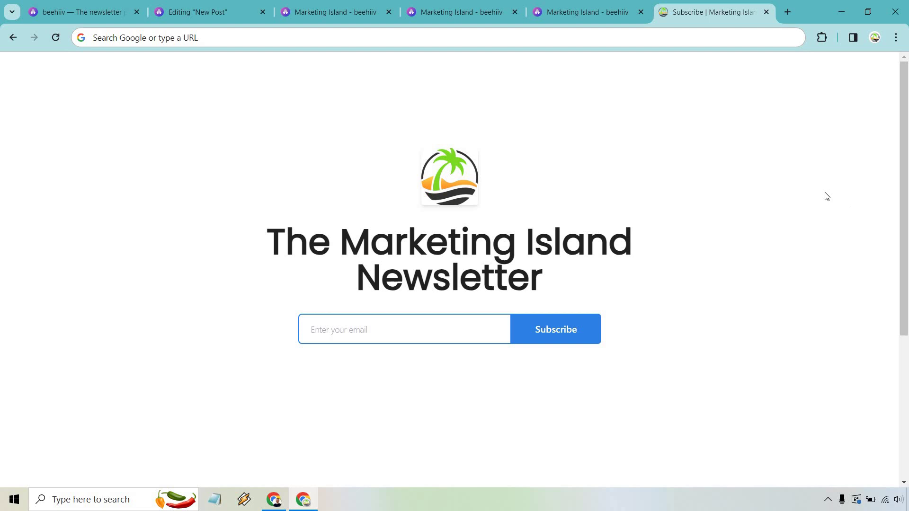
scroll(824, 195, "down", 5)
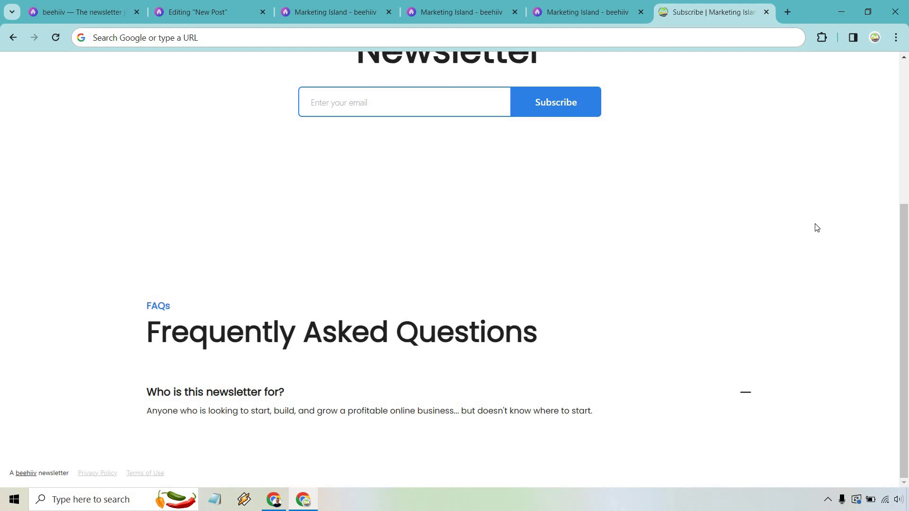
scroll(817, 228, "up", 5)
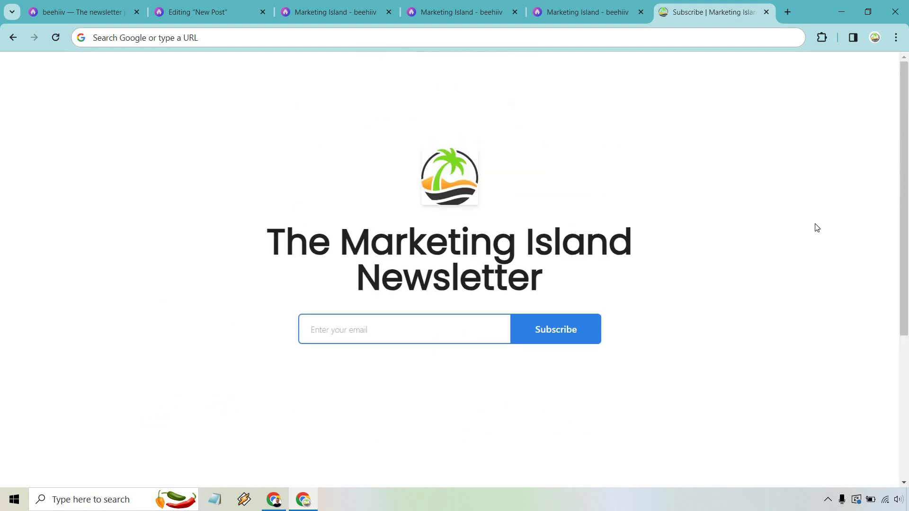
Review the Ads dashboard's $0.00 earnings and empty opportunities, then go to the beehiiv.com homepage.
key("ctrl+3")
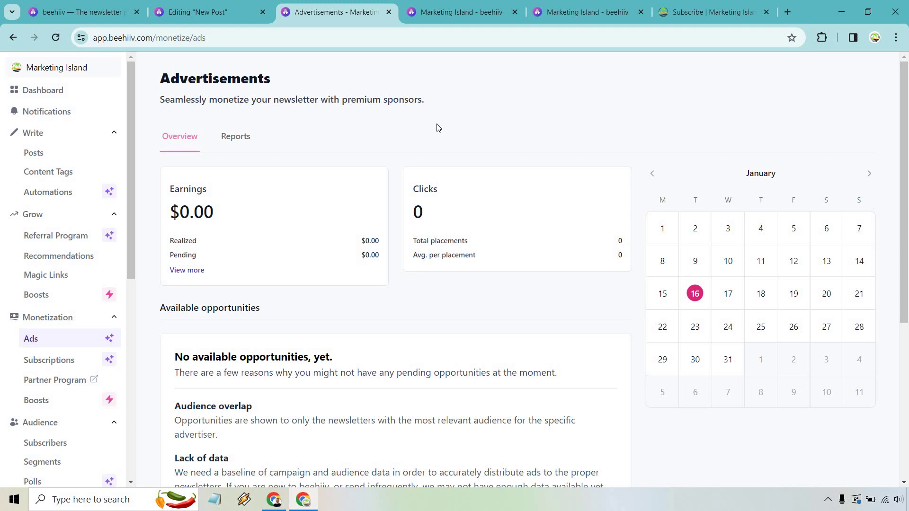
key("ctrl+1")
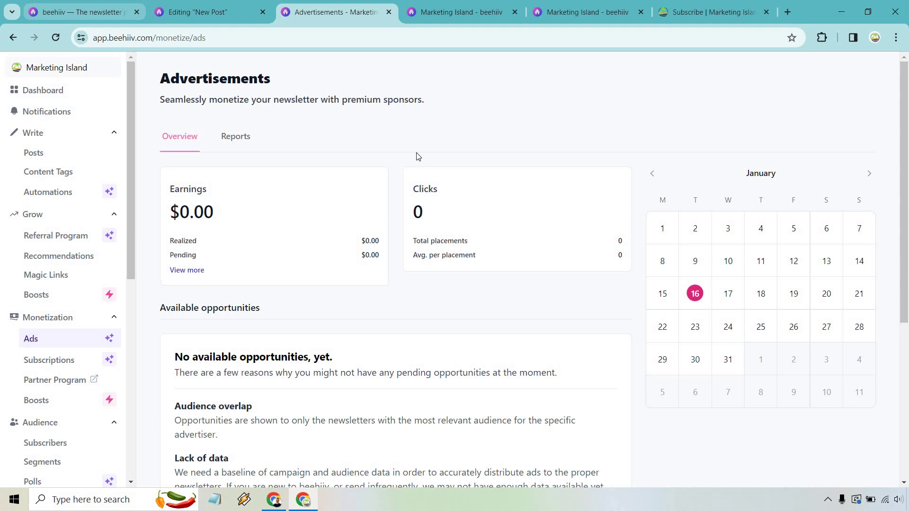